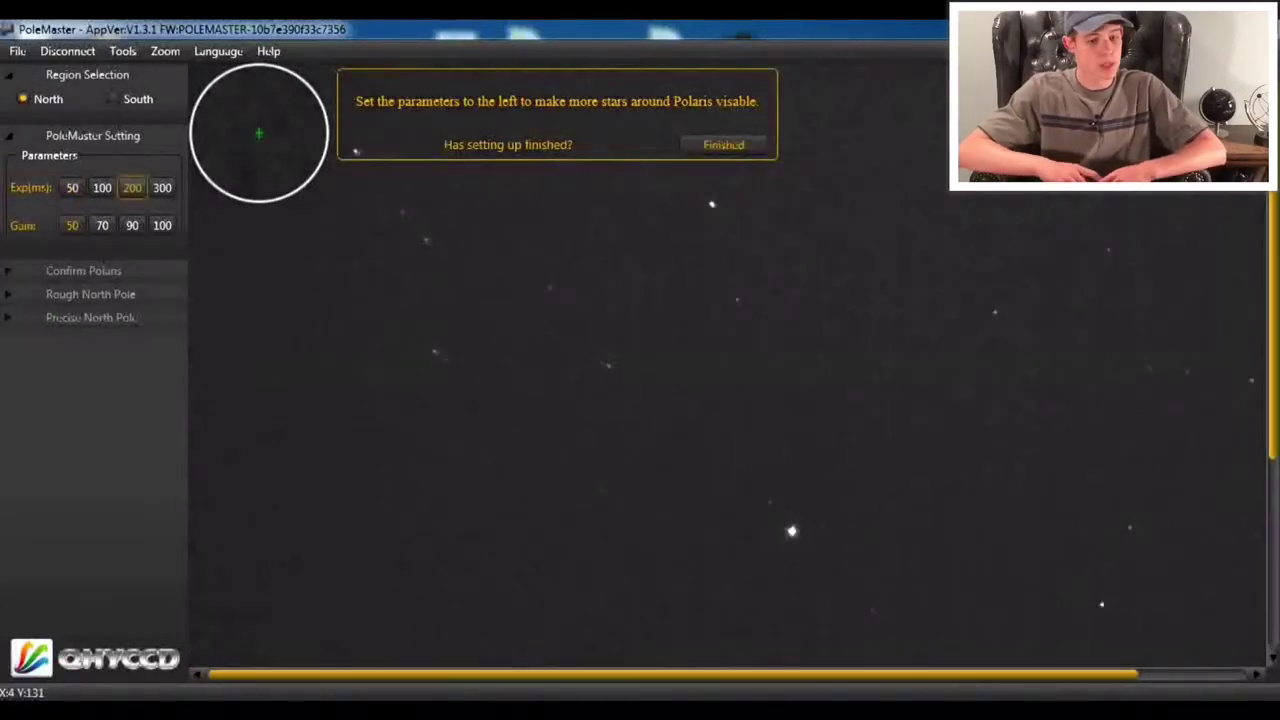
# Set the PoleMaster camera to 100 ms exposure and gain 90, then finish setup.
pyautogui.click(102, 225)
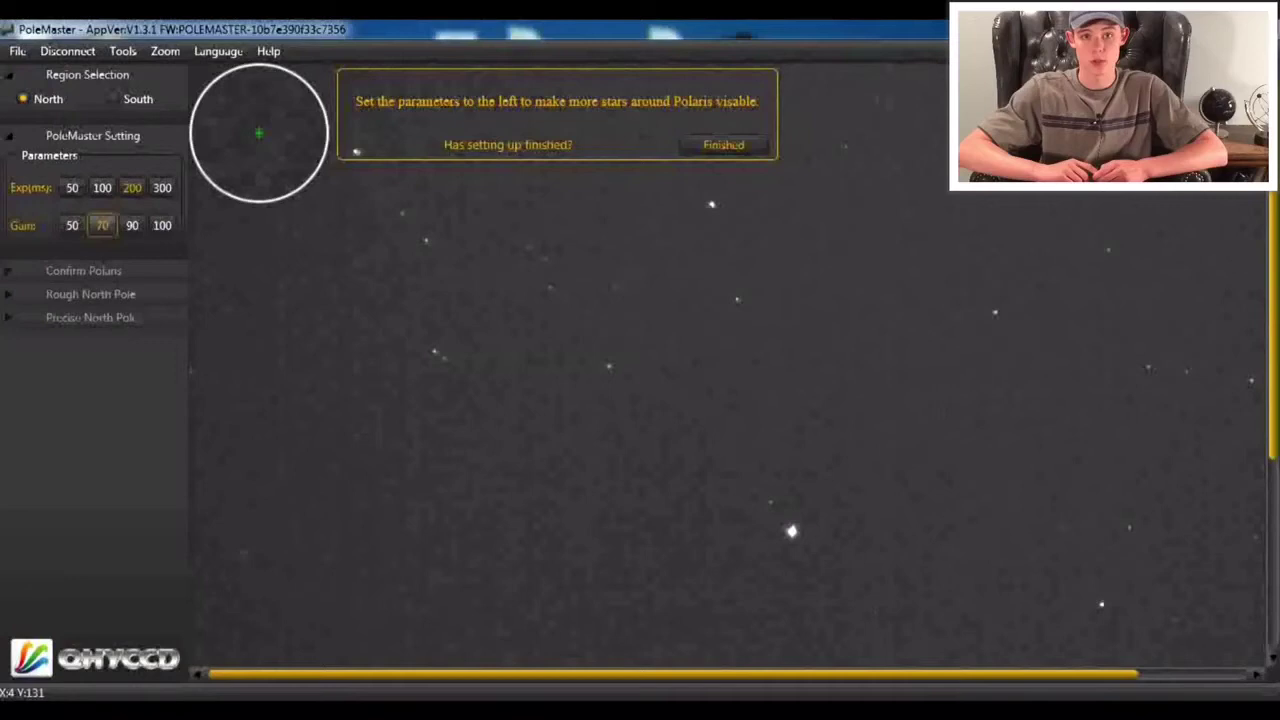
pyautogui.click(102, 187)
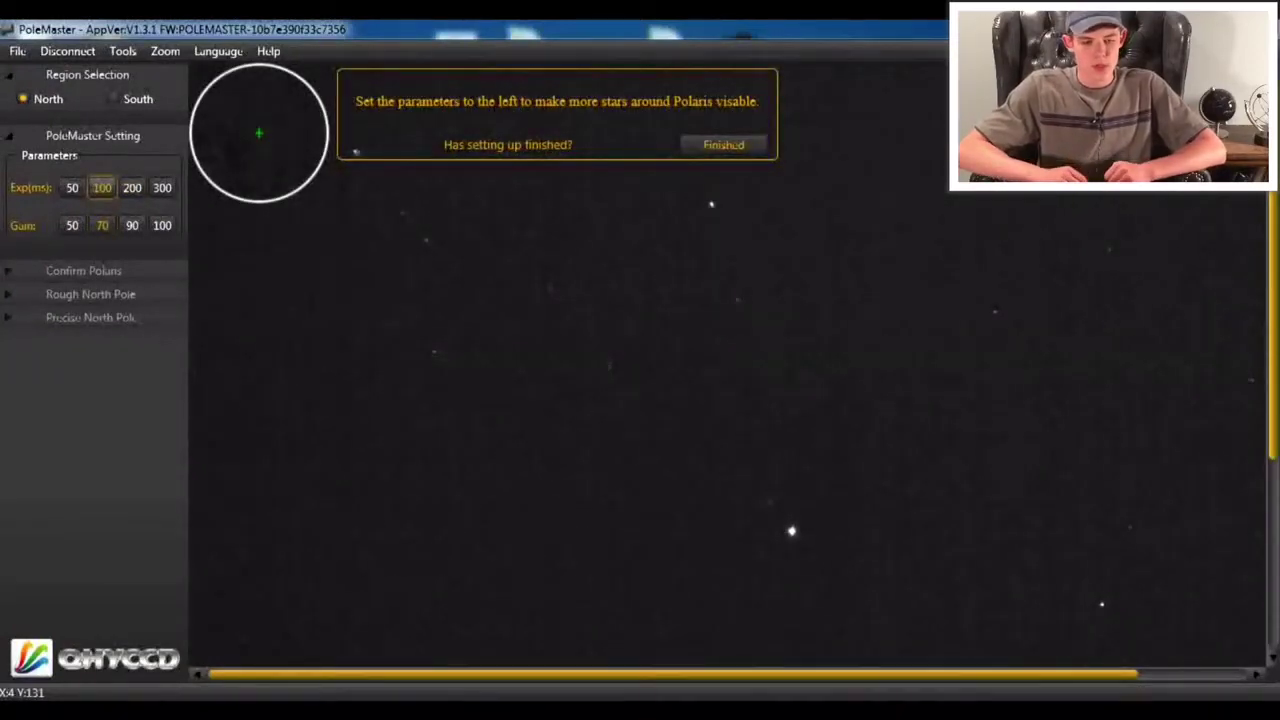
pyautogui.click(132, 187)
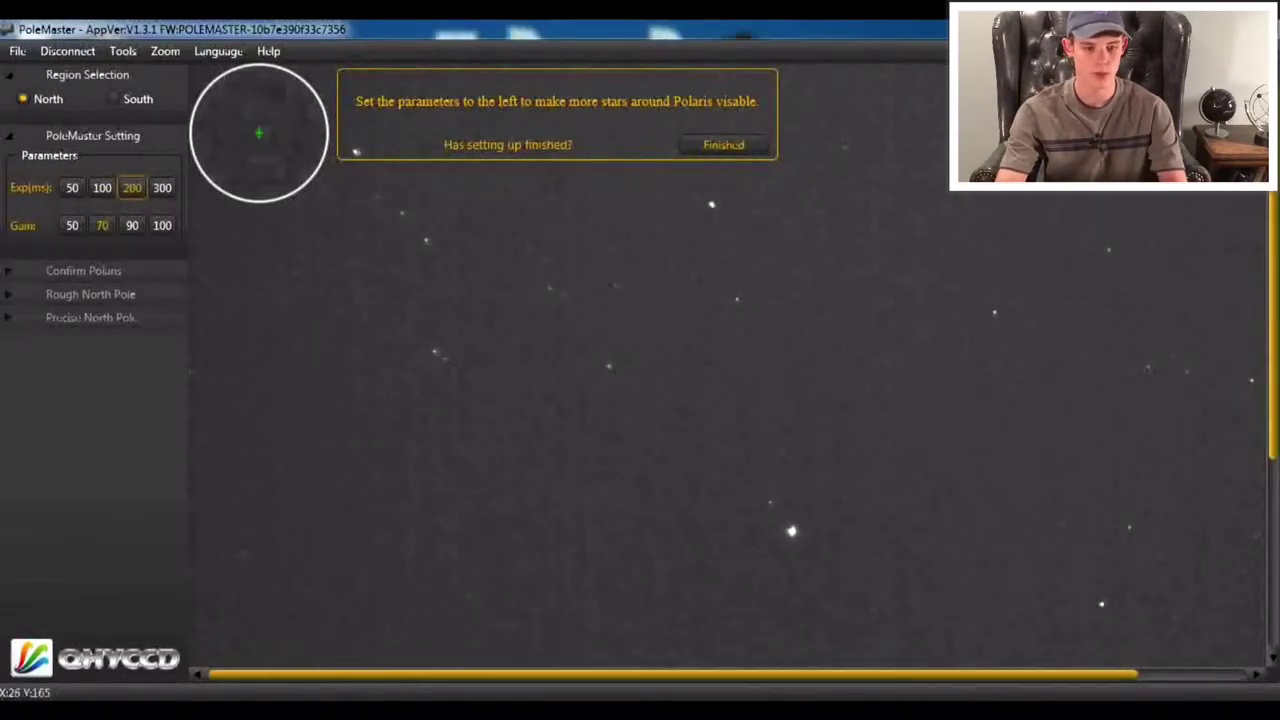
pyautogui.click(102, 187)
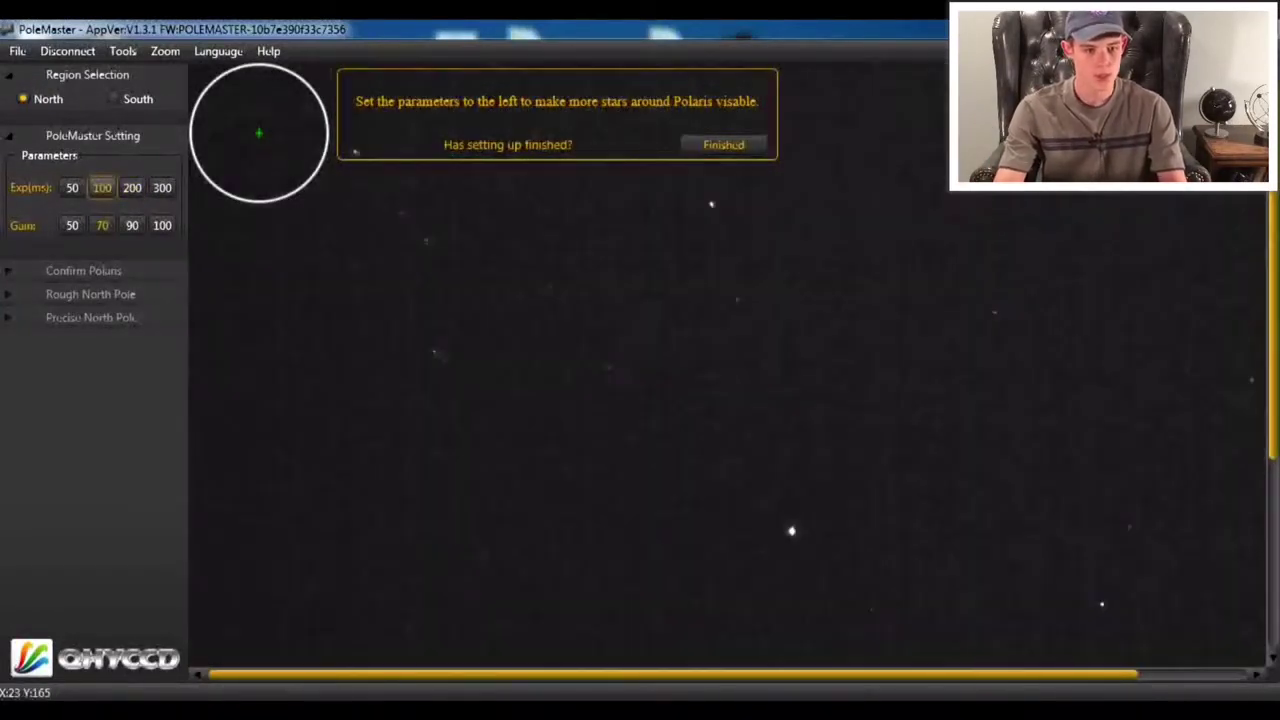
pyautogui.click(132, 225)
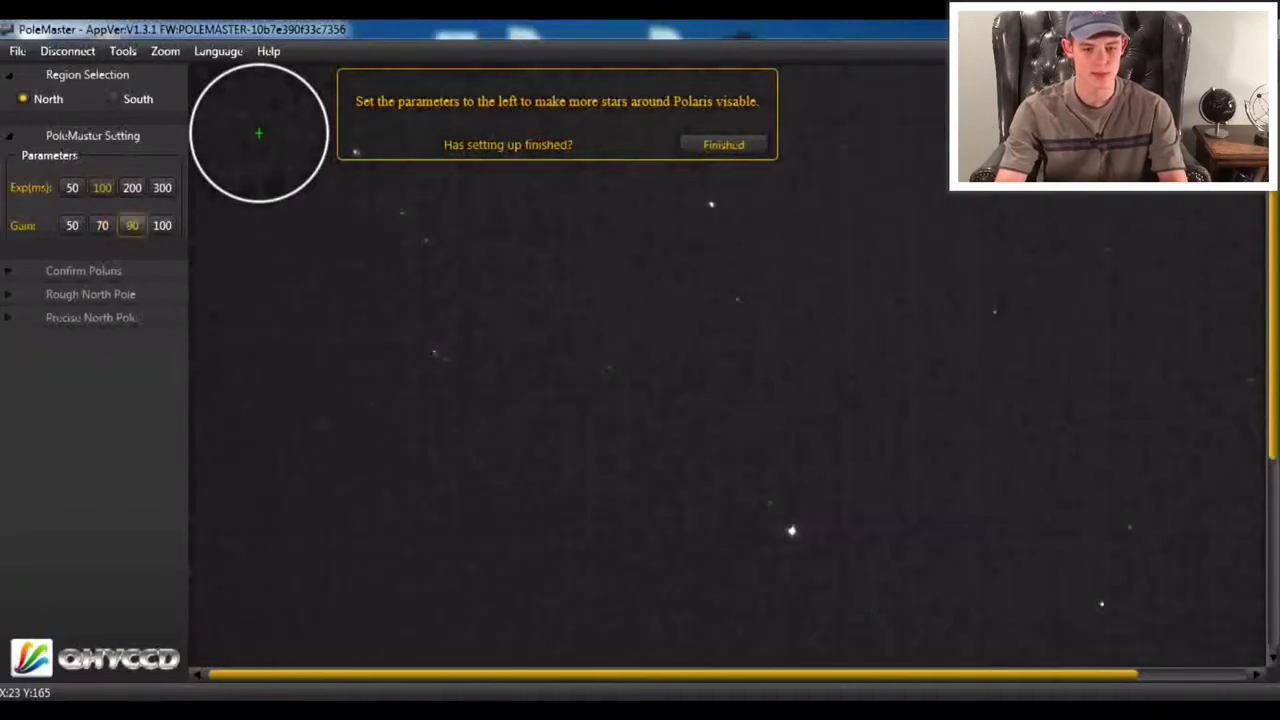
pyautogui.click(723, 144)
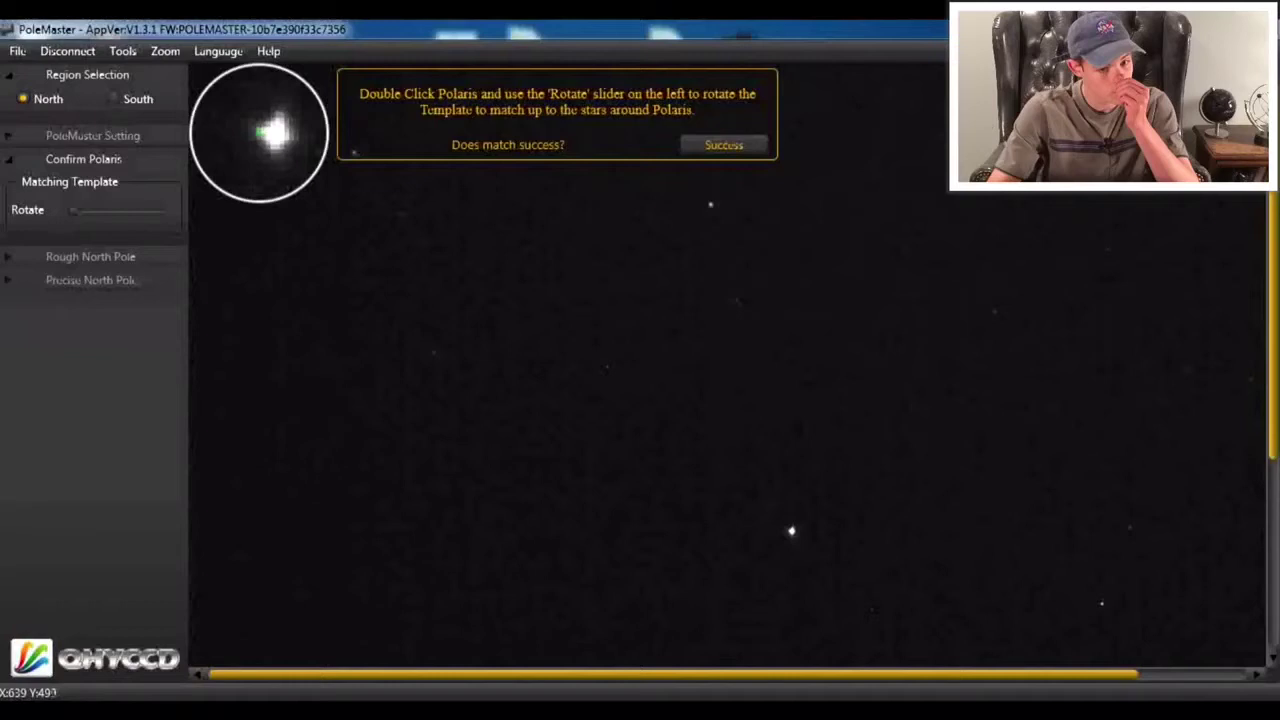
# Mark Polaris and rotate the red star template until its dots sit on the surrounding stars.
pyautogui.doubleClick(791, 531)
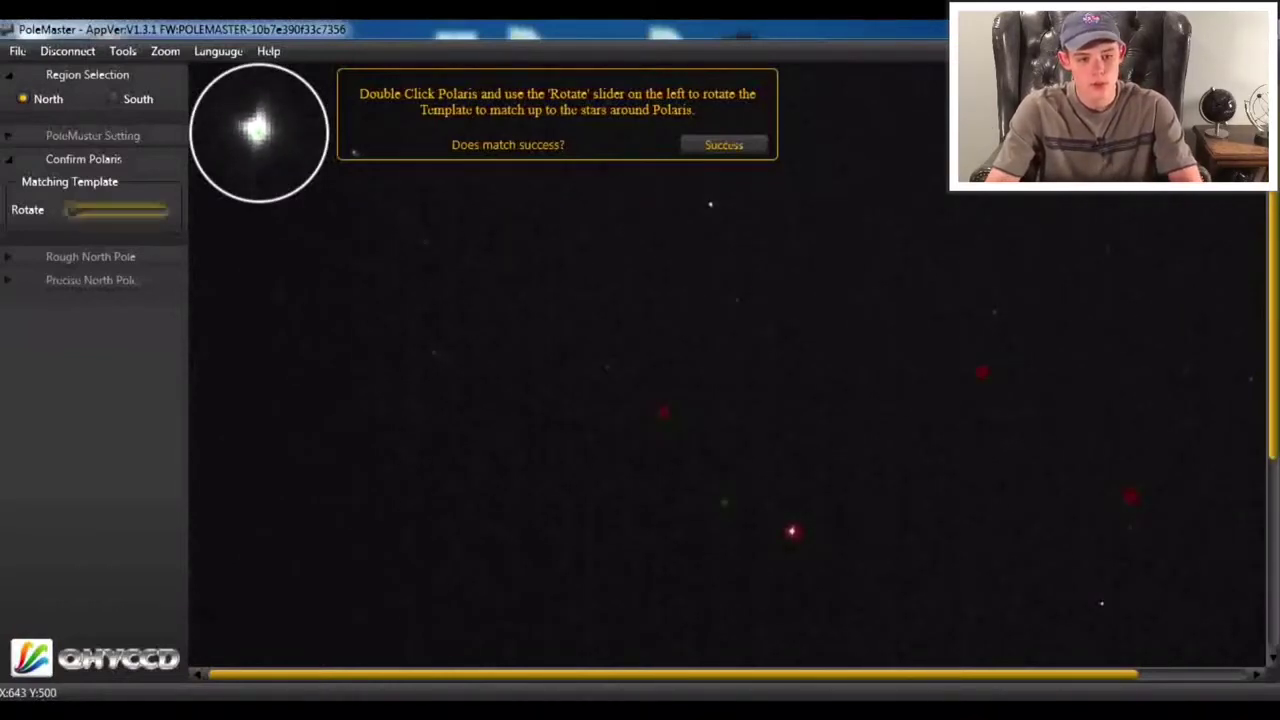
pyautogui.moveTo(122, 210); pyautogui.dragTo(72, 210)
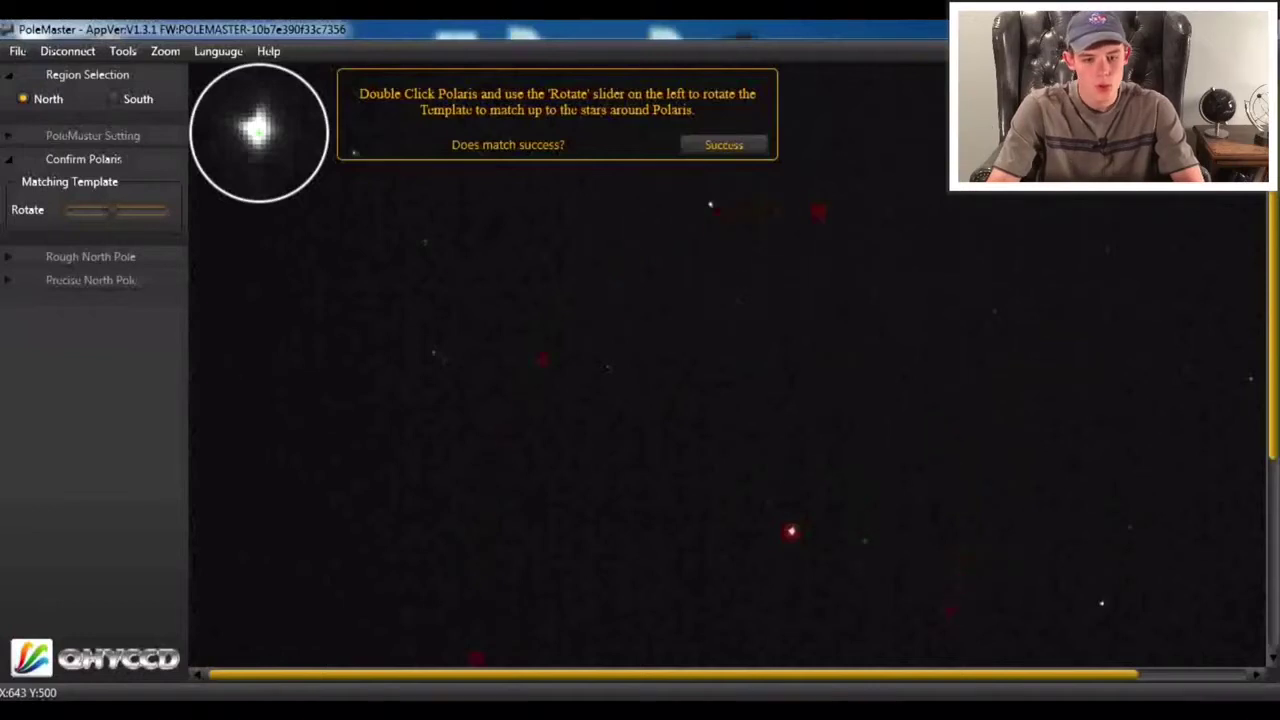
pyautogui.moveTo(117, 210); pyautogui.dragTo(137, 210)
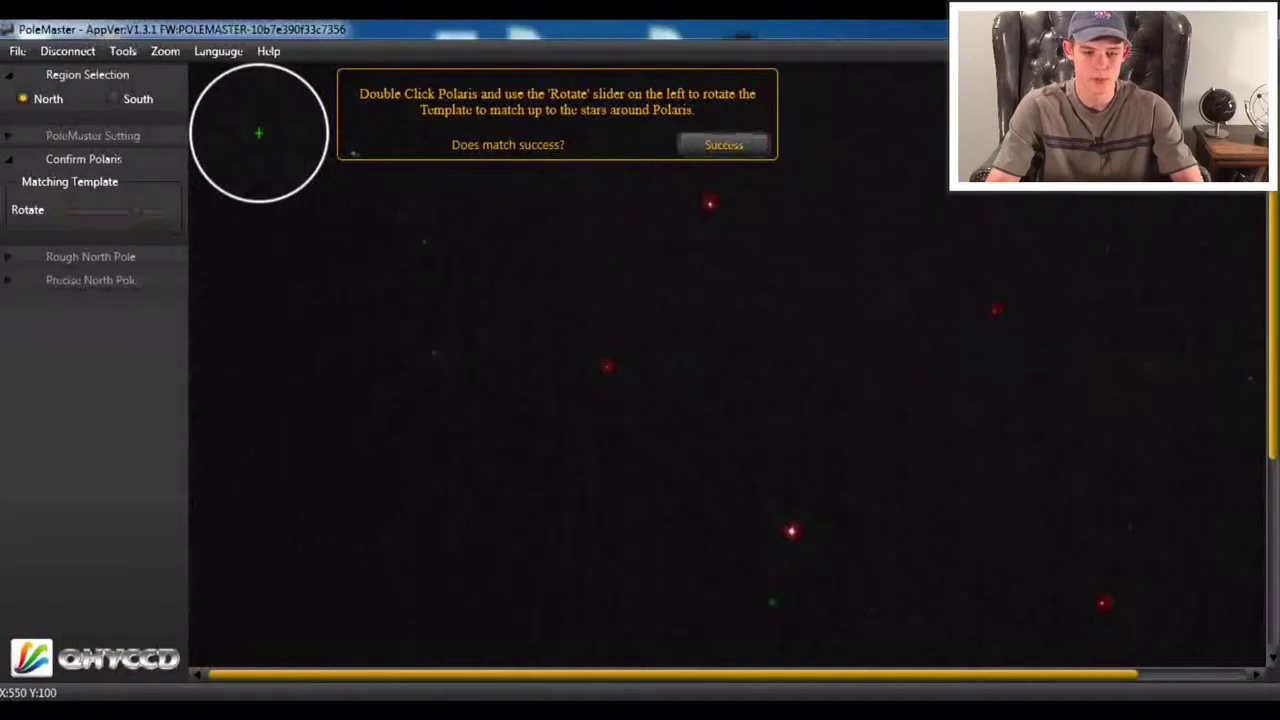
# Accept the Polaris match, dismiss the saved axis-centre question, and record a reference star.
pyautogui.click(723, 145)
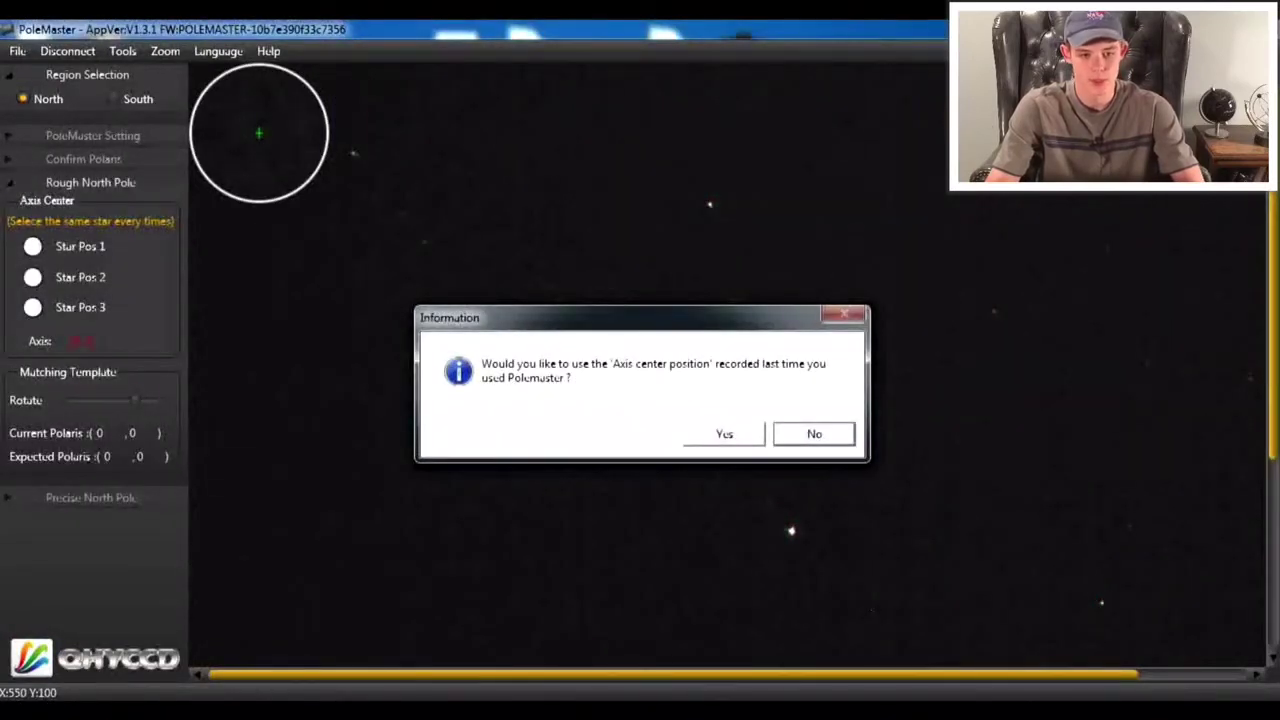
pyautogui.press('Return')
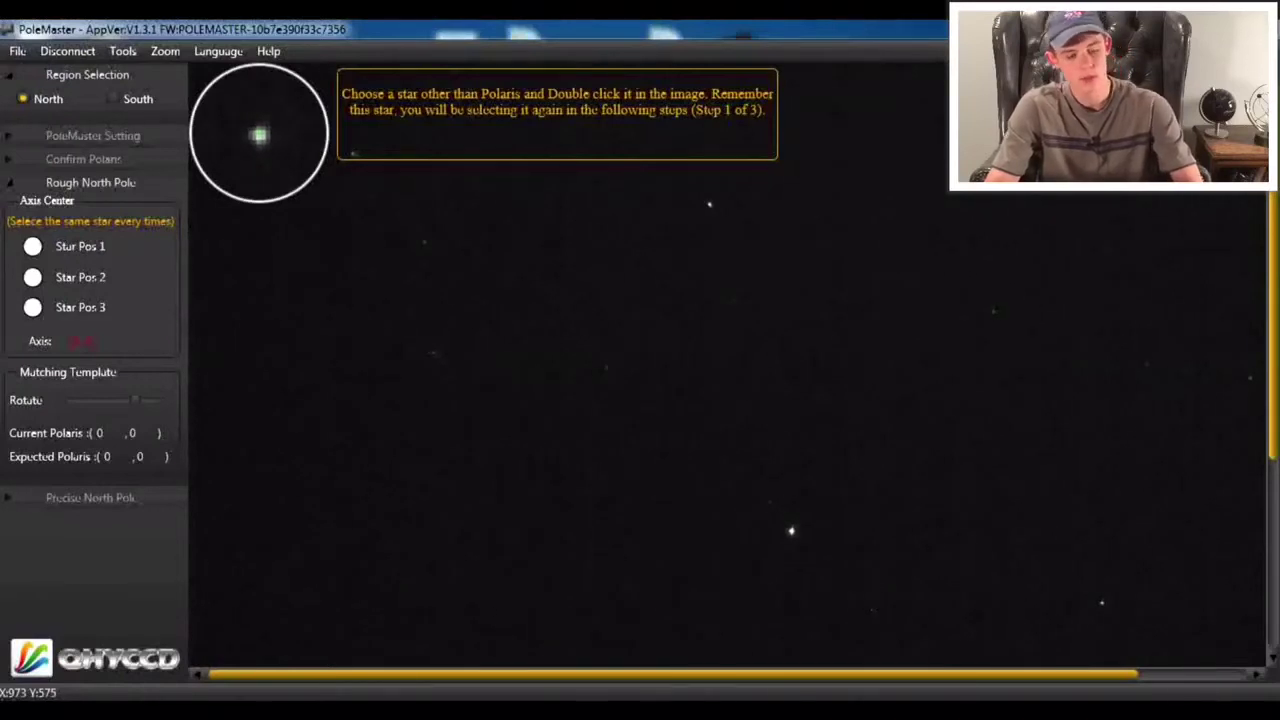
pyautogui.doubleClick(1101, 602)
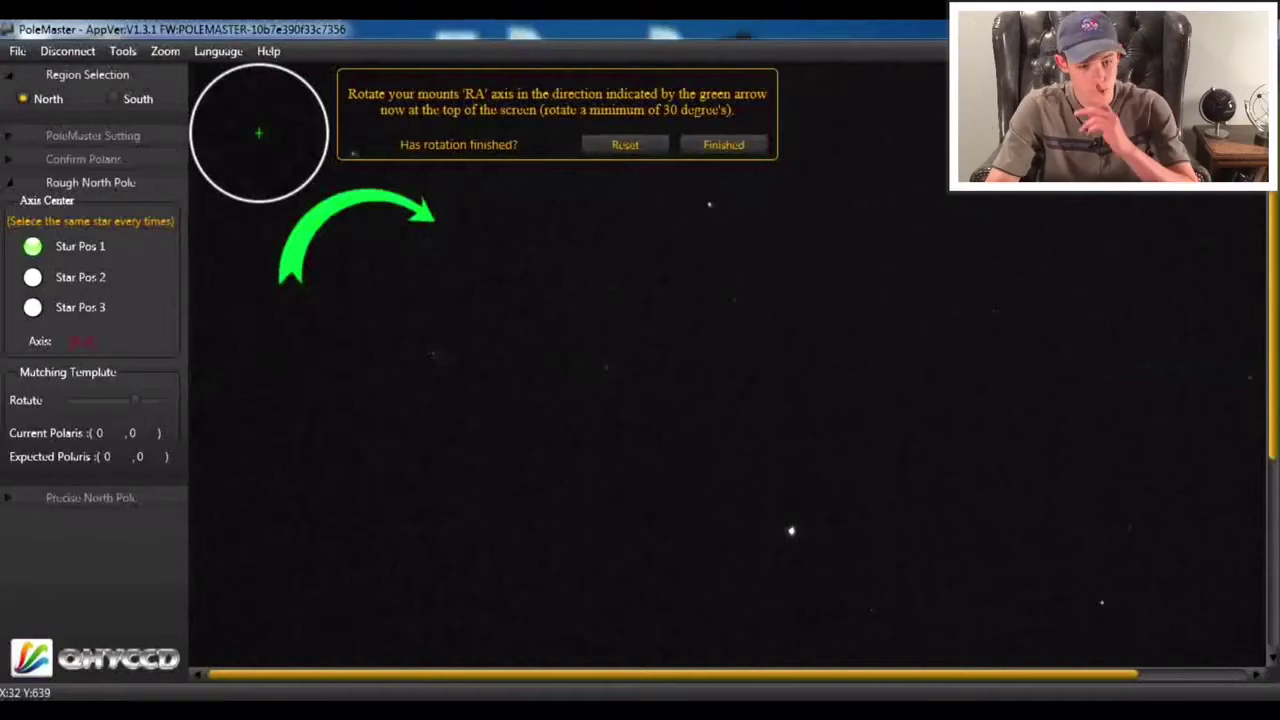
# Rotate the mount's RA axis in EQMOD, then hide the EQMOD window.
pyautogui.hotkey('alt', 'Tab')
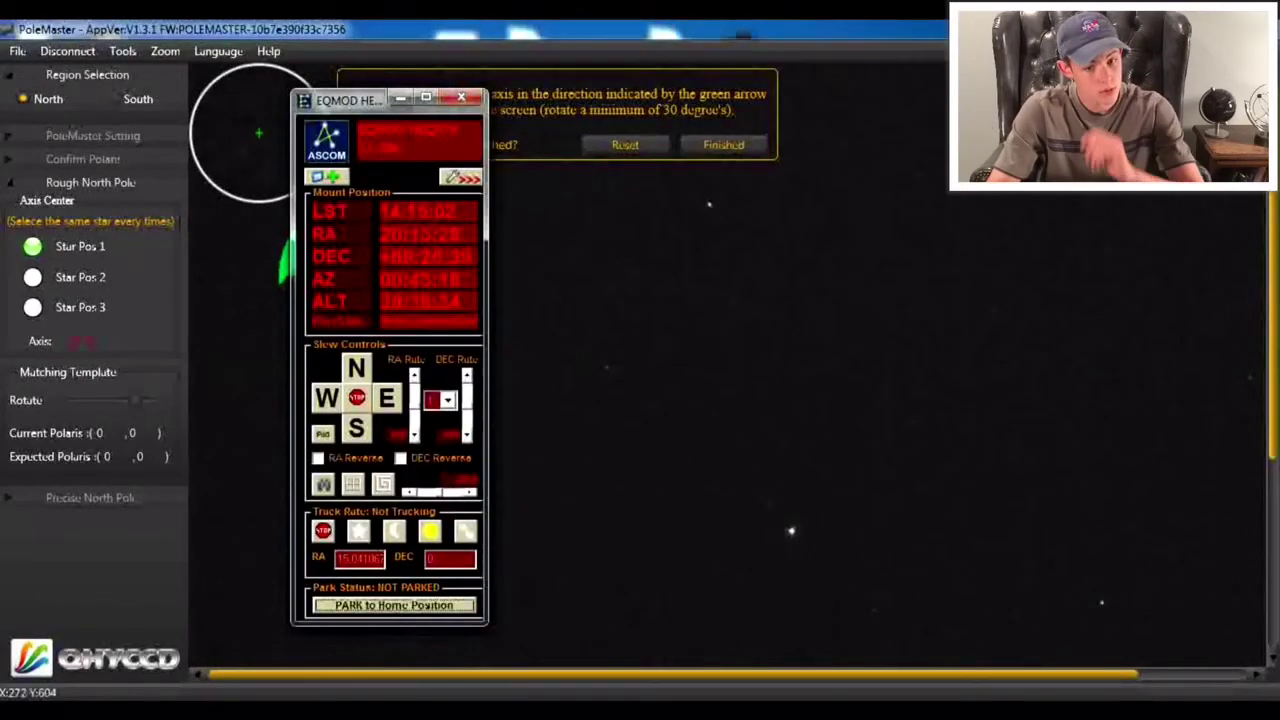
pyautogui.scroll(-5, 730, 370)
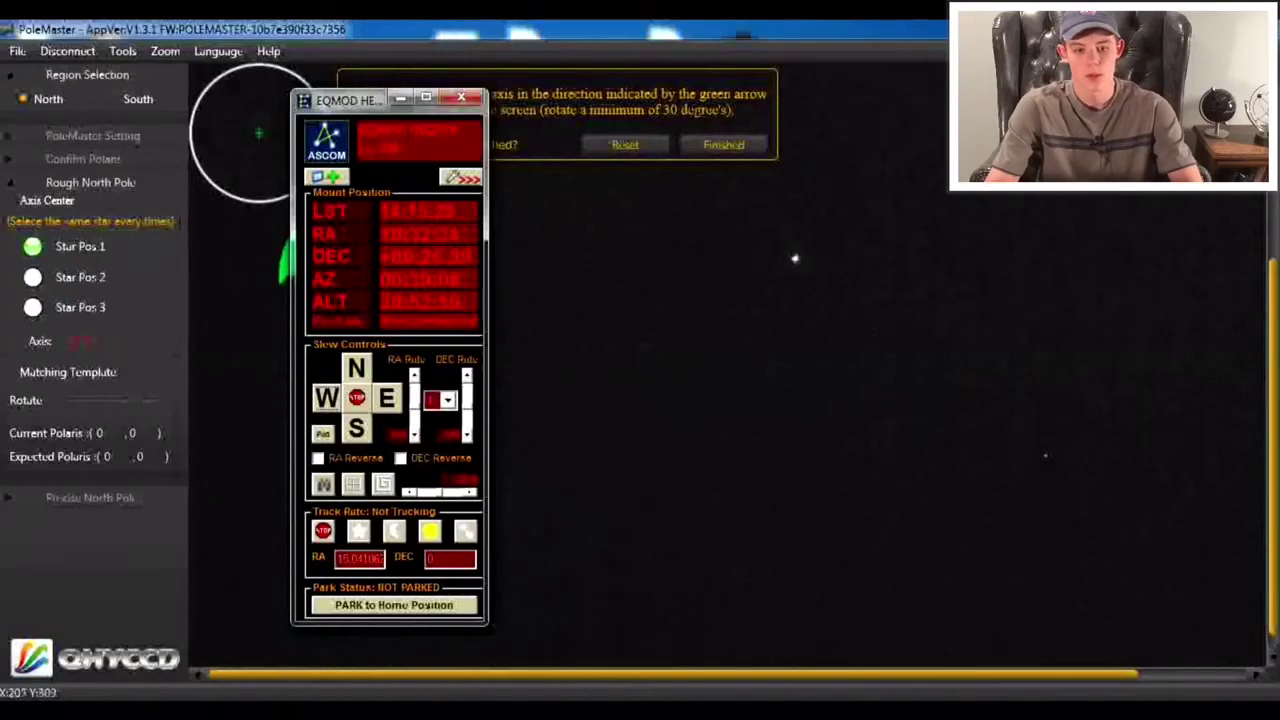
pyautogui.click(400, 97)
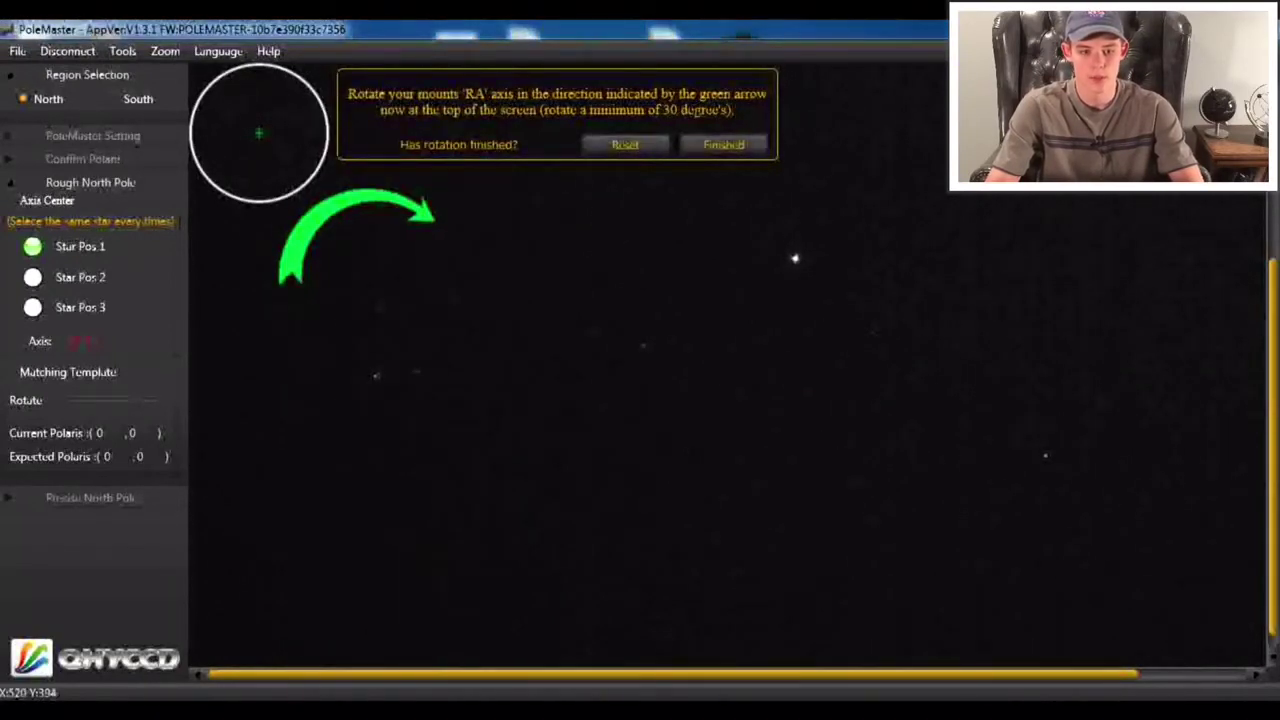
# Record star positions 2 and 3 by confirming each RA rotation and re-marking the same star.
pyautogui.click(723, 144)
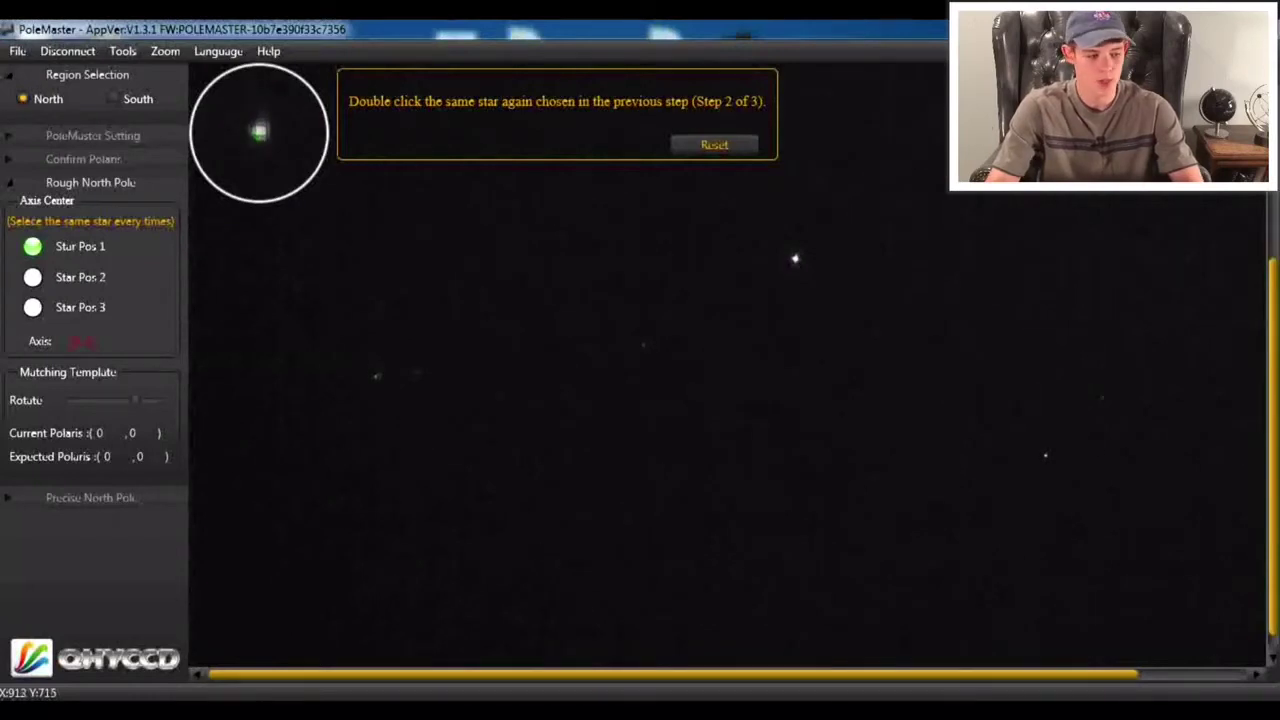
pyautogui.doubleClick(795, 259)
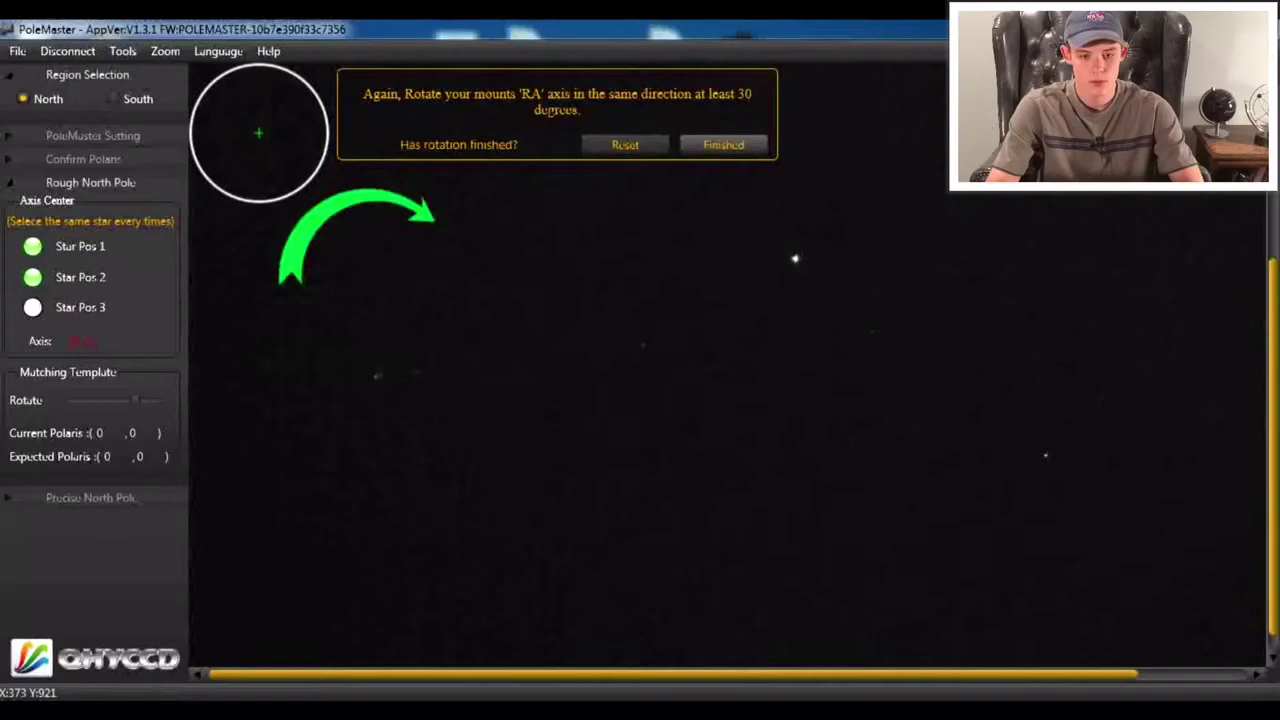
pyautogui.hotkey('alt', 'Tab')
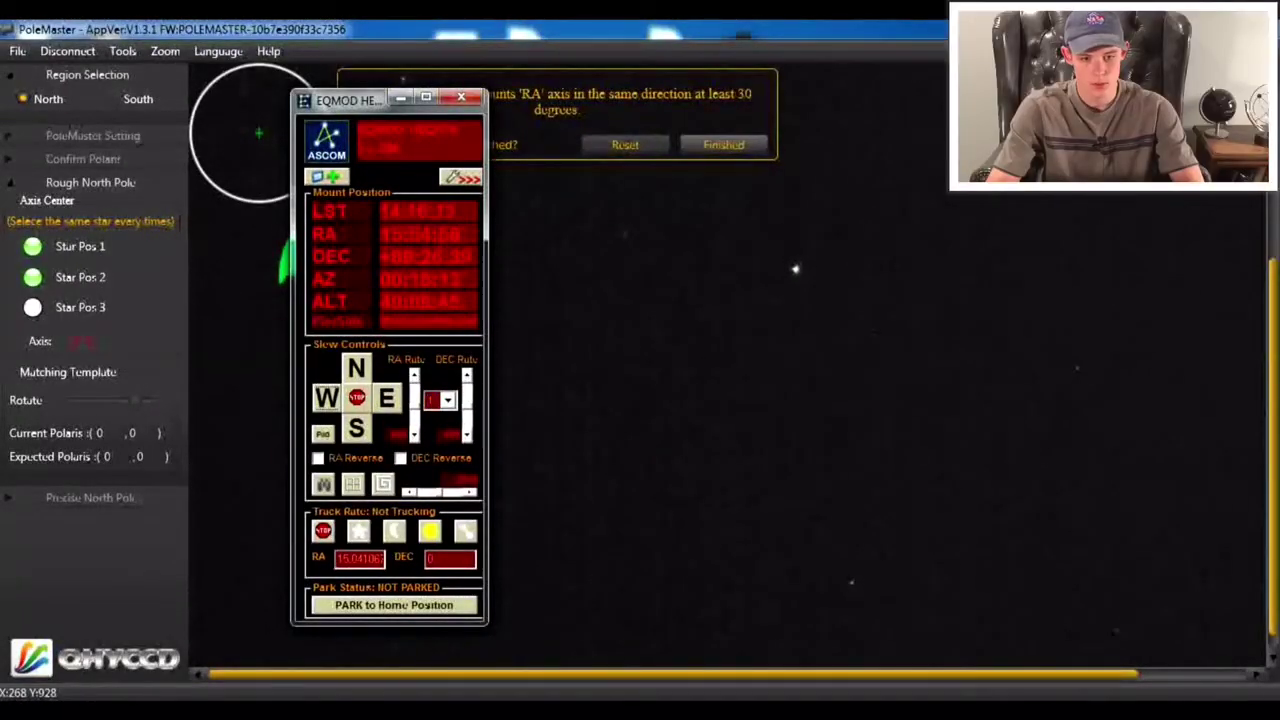
pyautogui.hotkey('alt', 'Tab')
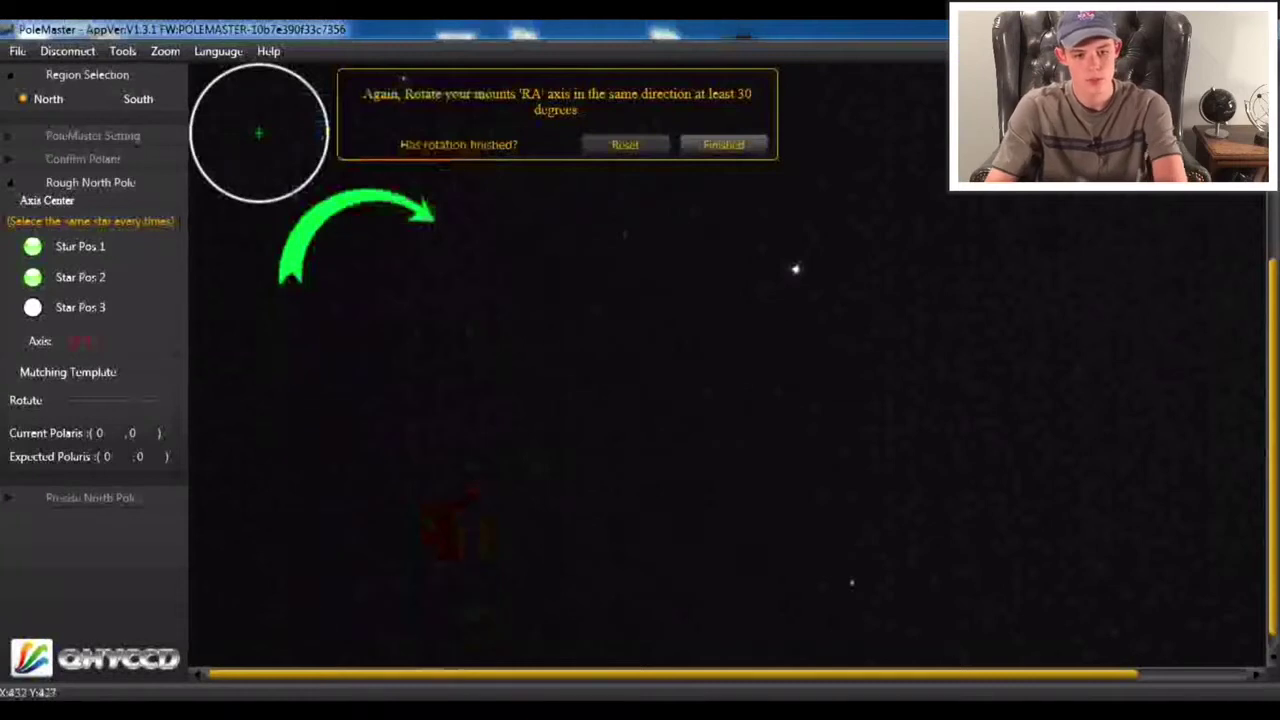
pyautogui.click(723, 144)
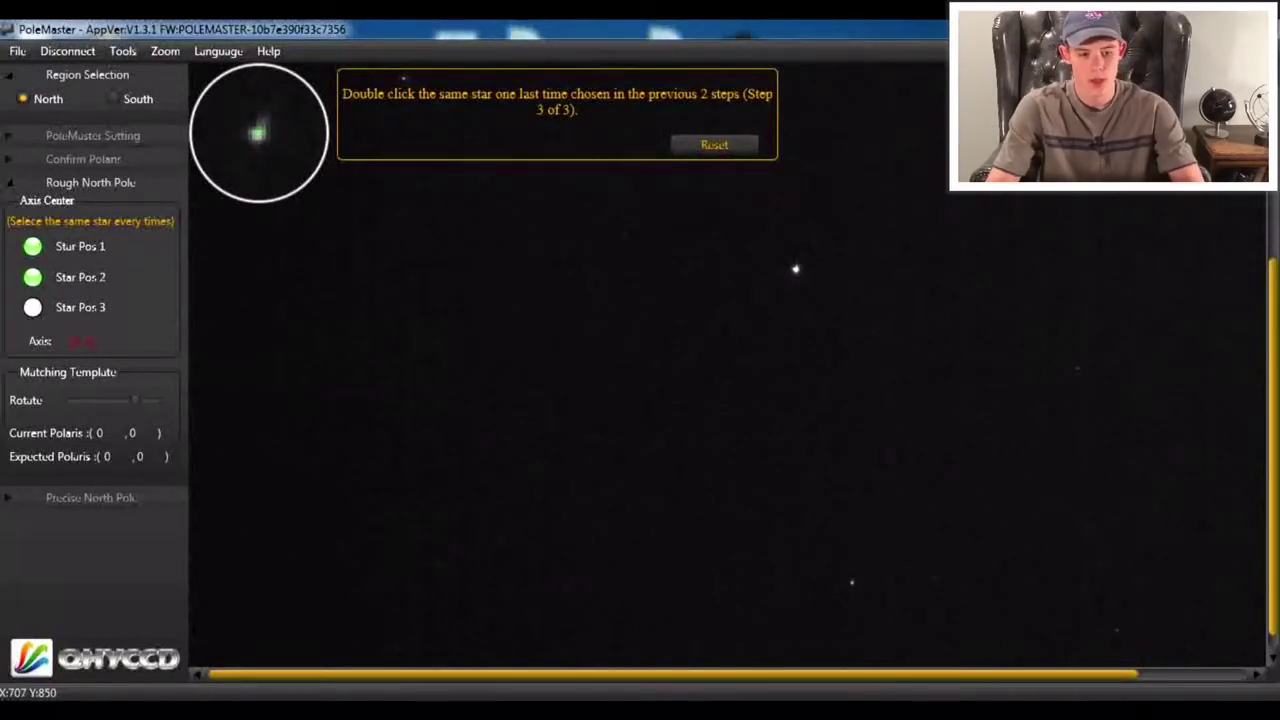
pyautogui.doubleClick(795, 268)
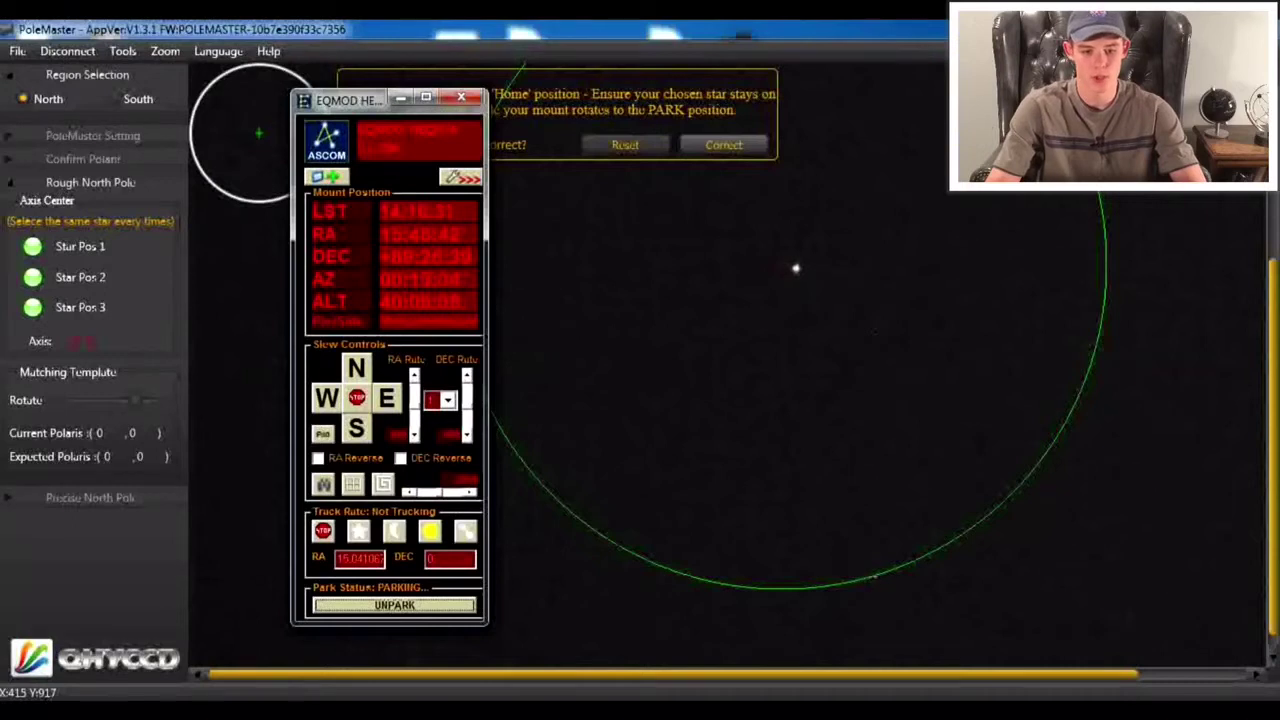
pyautogui.click(400, 97)
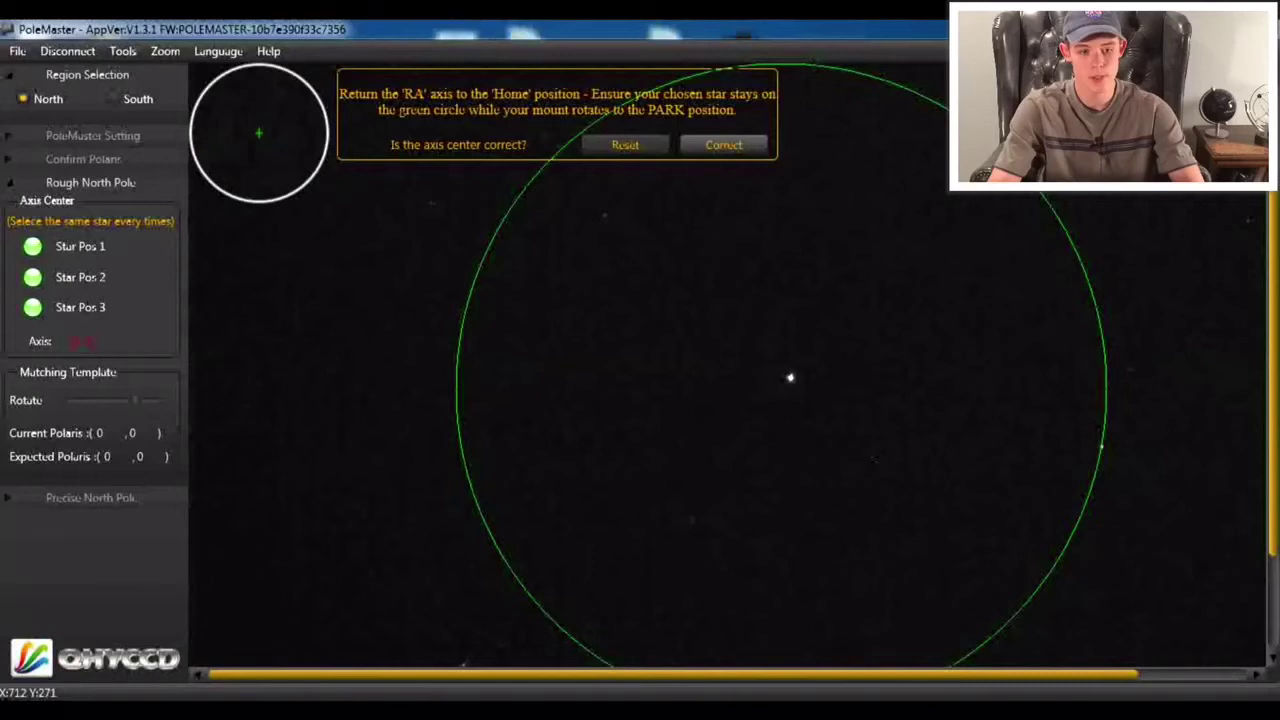
# Confirm the axis centre, then template-match Polaris at (641,498) and accept the fit.
pyautogui.click(724, 145)
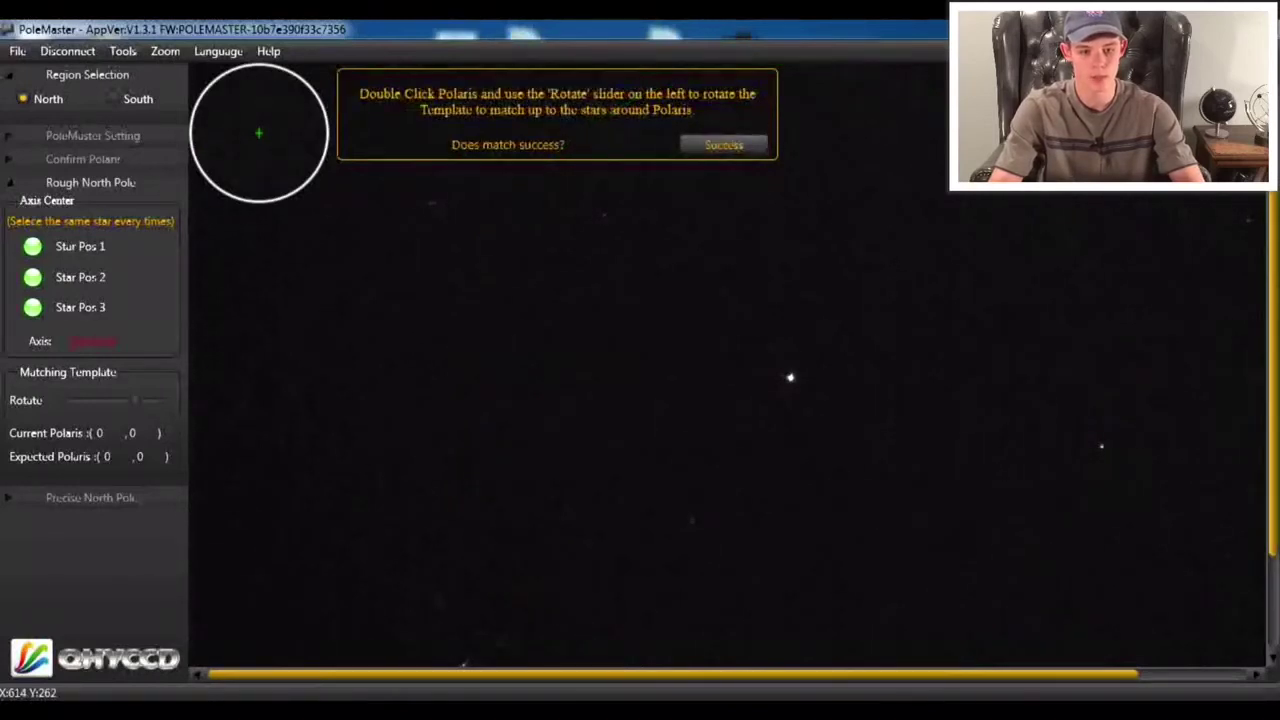
pyautogui.doubleClick(790, 377)
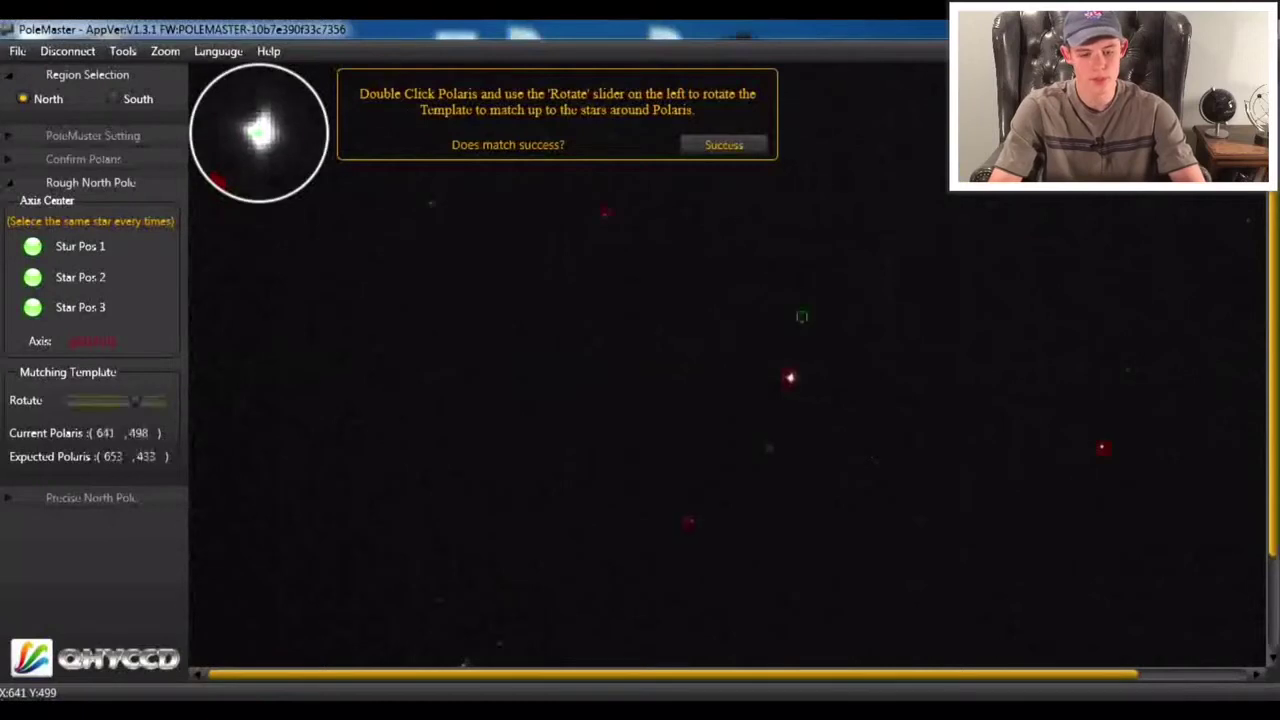
pyautogui.moveTo(135, 400); pyautogui.dragTo(137, 400)
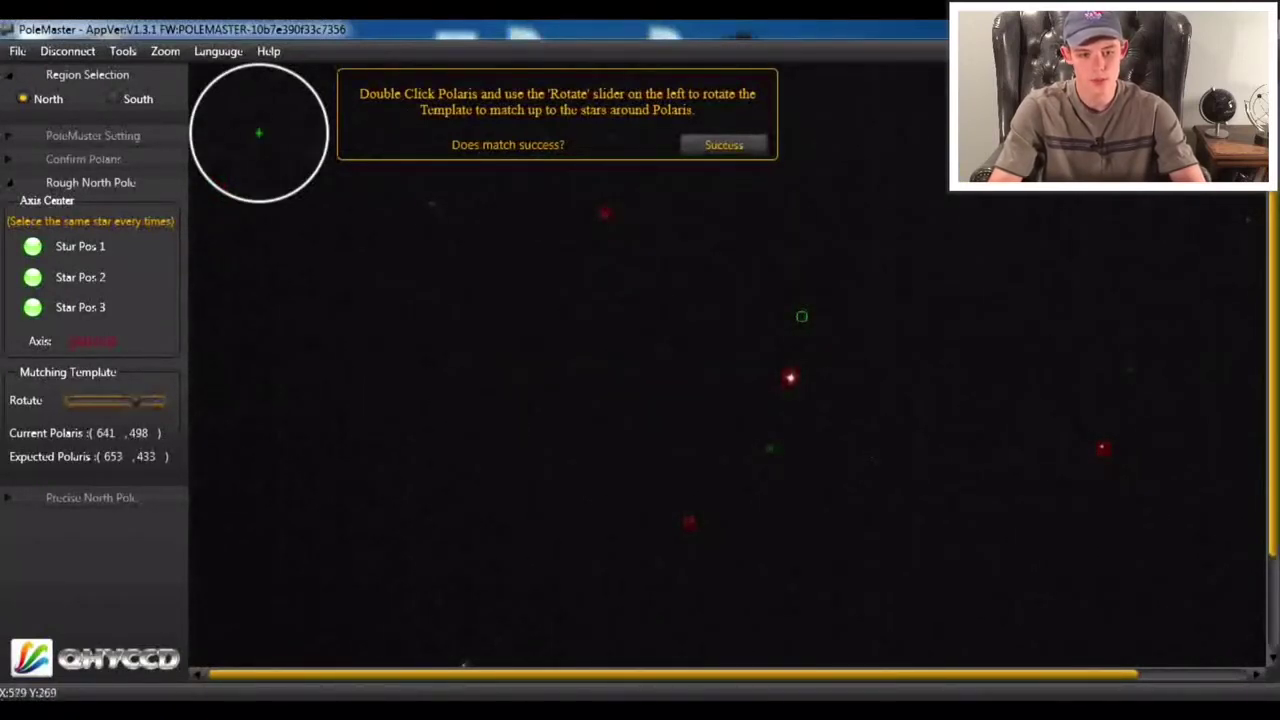
pyautogui.click(723, 145)
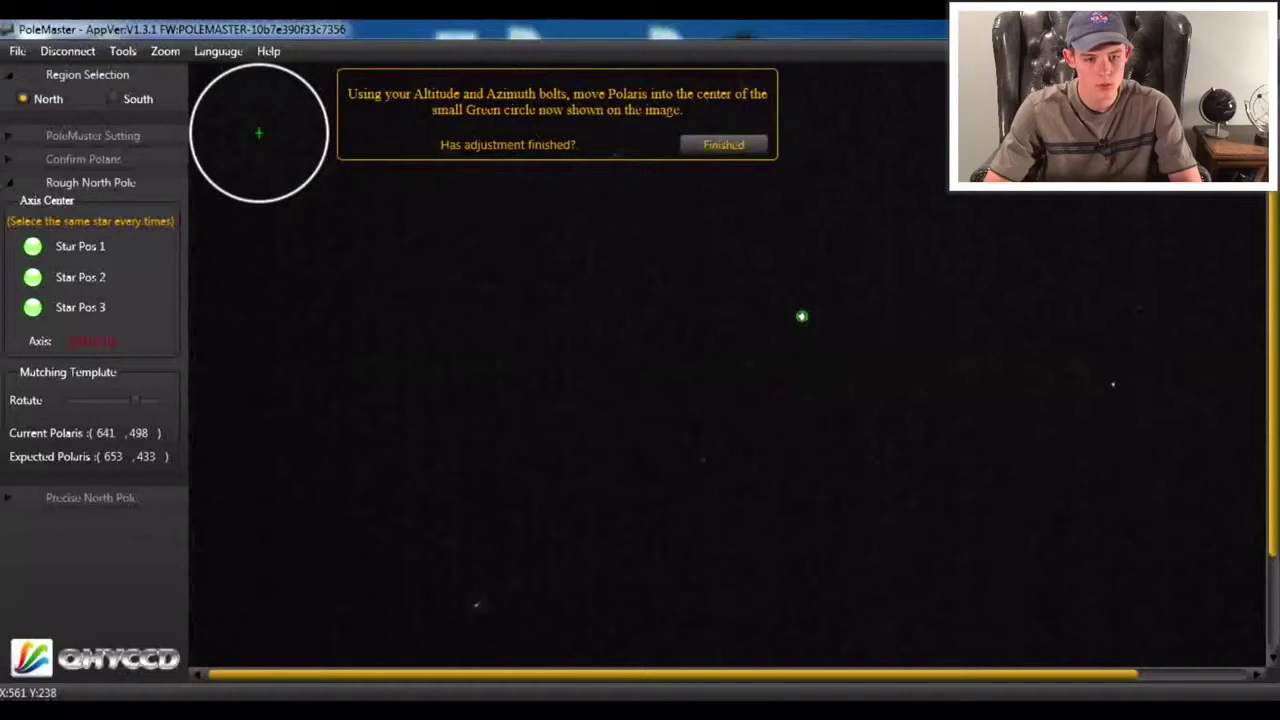
# Unpark the mount in EQMOD and rematch Polaris at (652,433) to reach precise alignment.
pyautogui.click(723, 144)
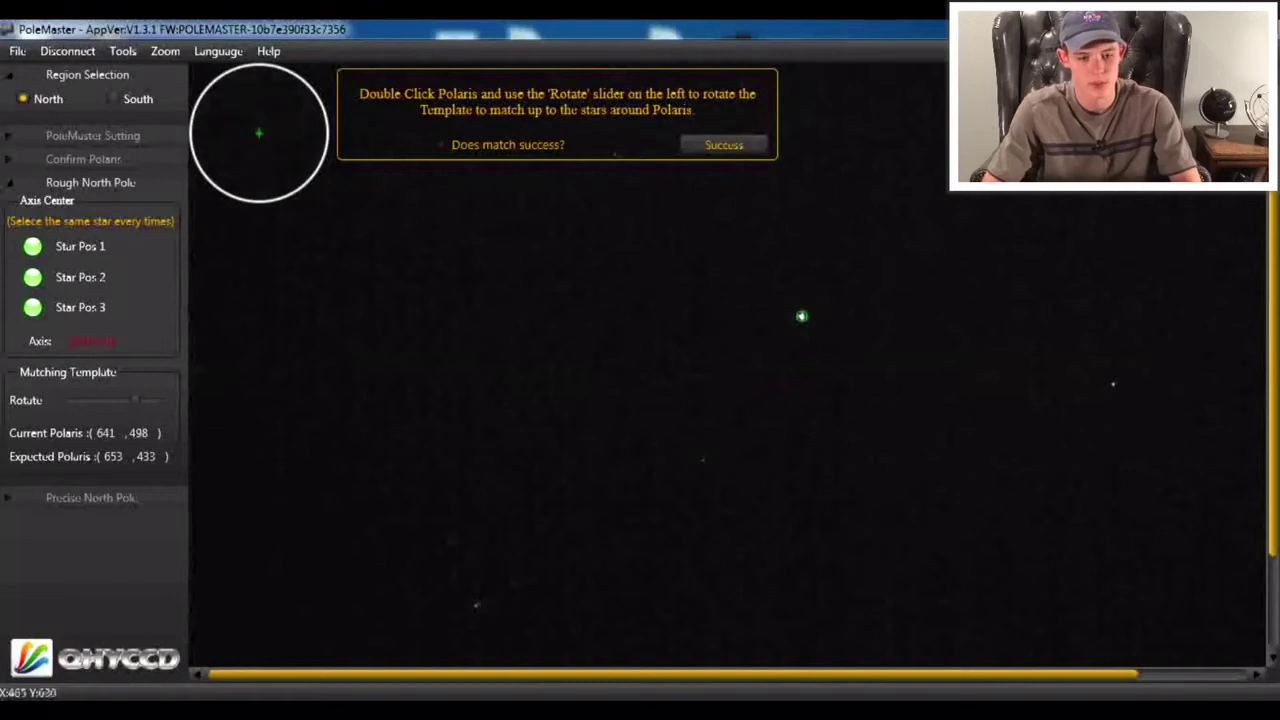
pyautogui.hotkey('alt', 'Tab')
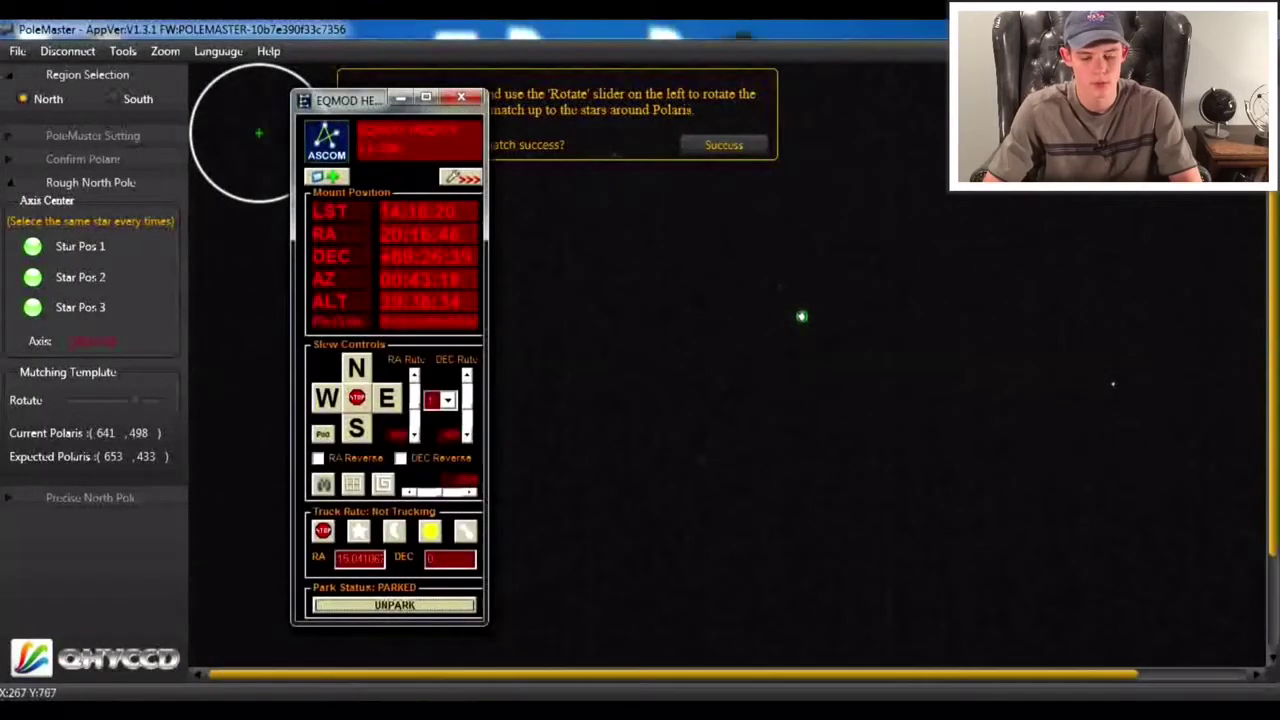
pyautogui.press('Return')
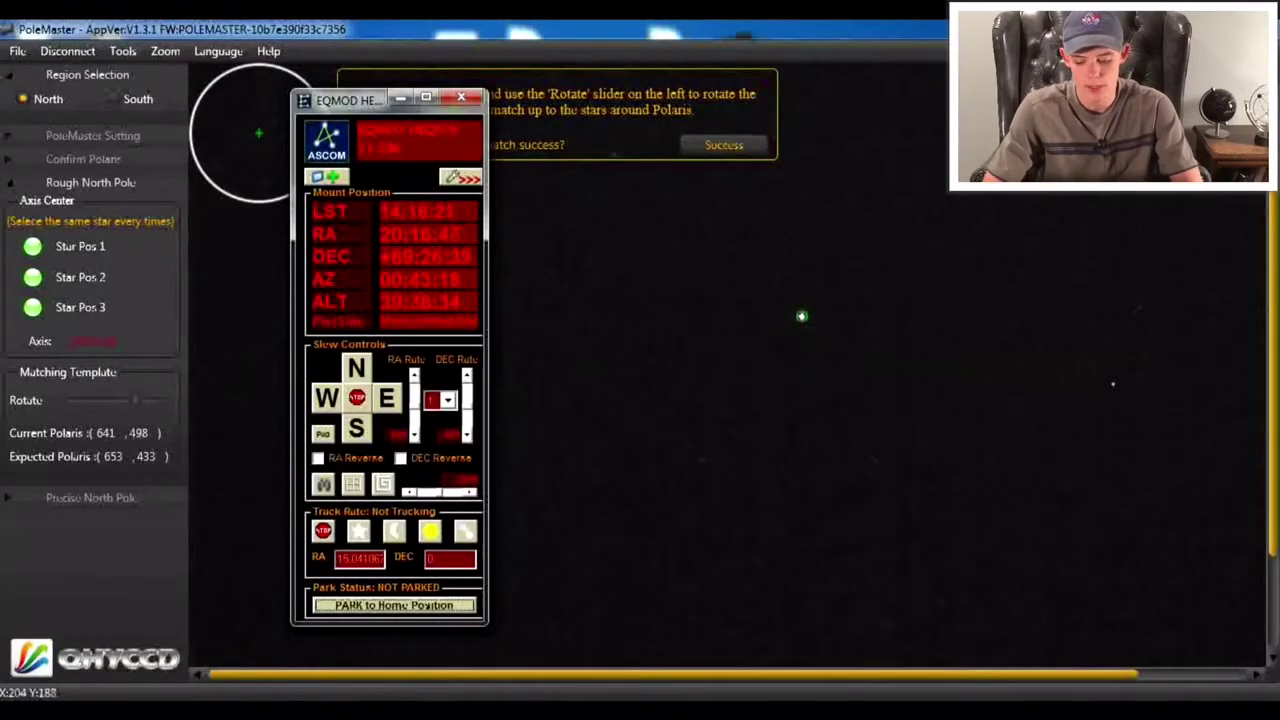
pyautogui.click(400, 97)
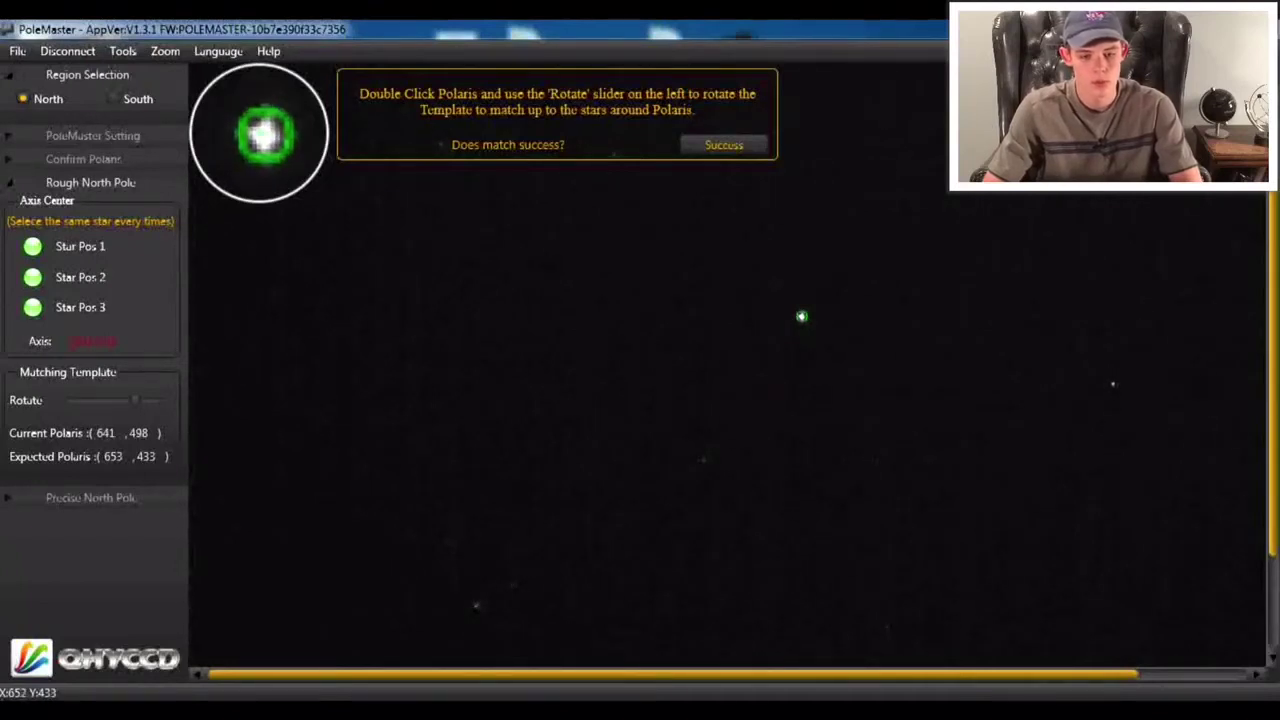
pyautogui.doubleClick(801, 316)
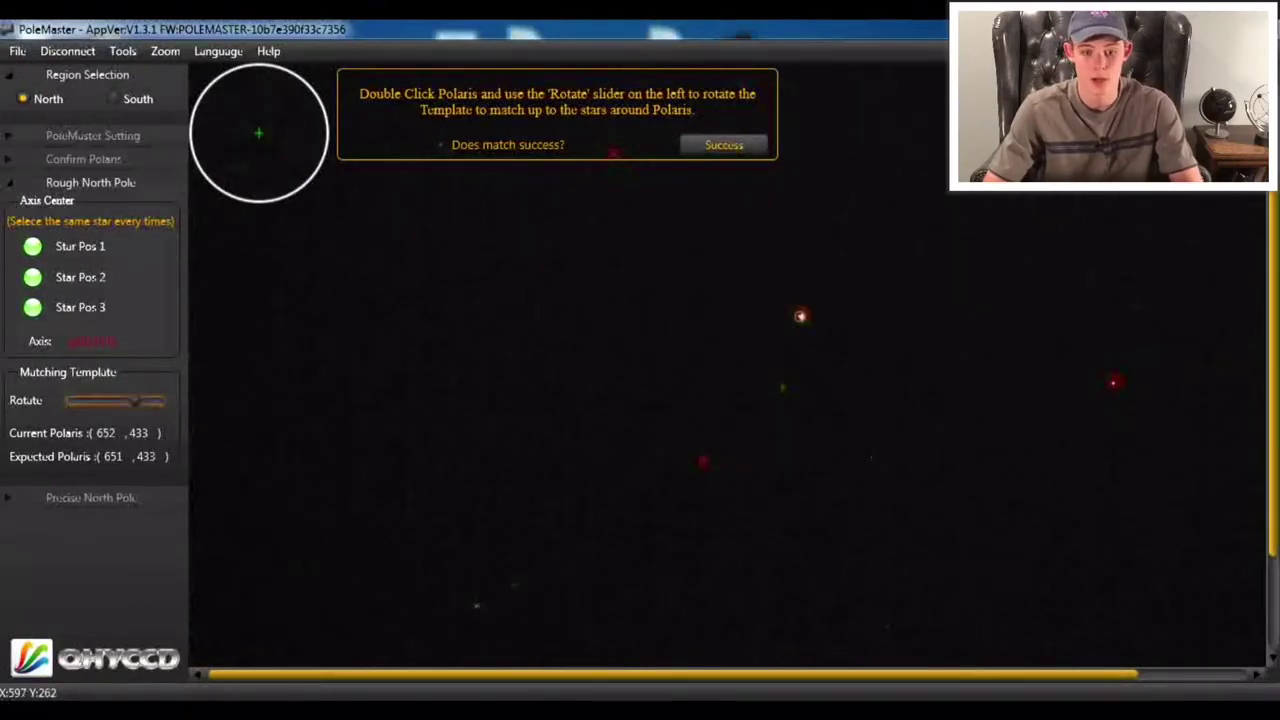
pyautogui.click(743, 146)
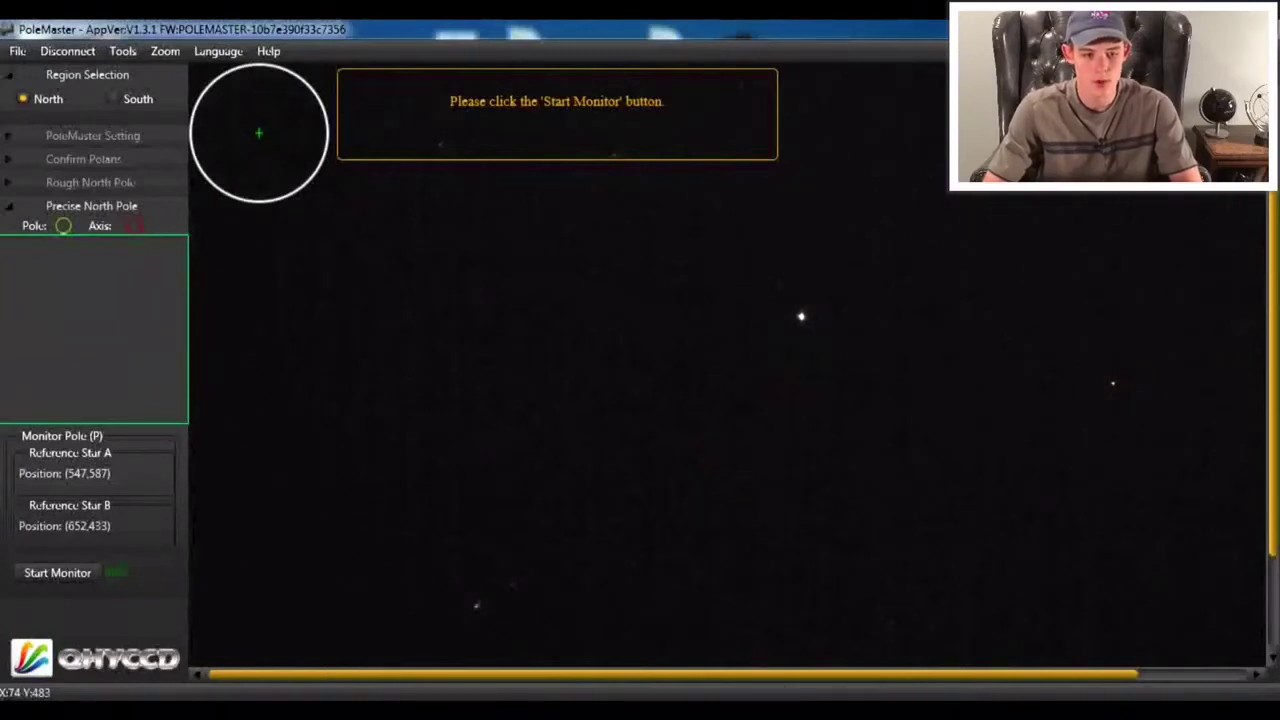
# Start monitoring the pole position in the Precise North Pole panel.
pyautogui.click(57, 572)
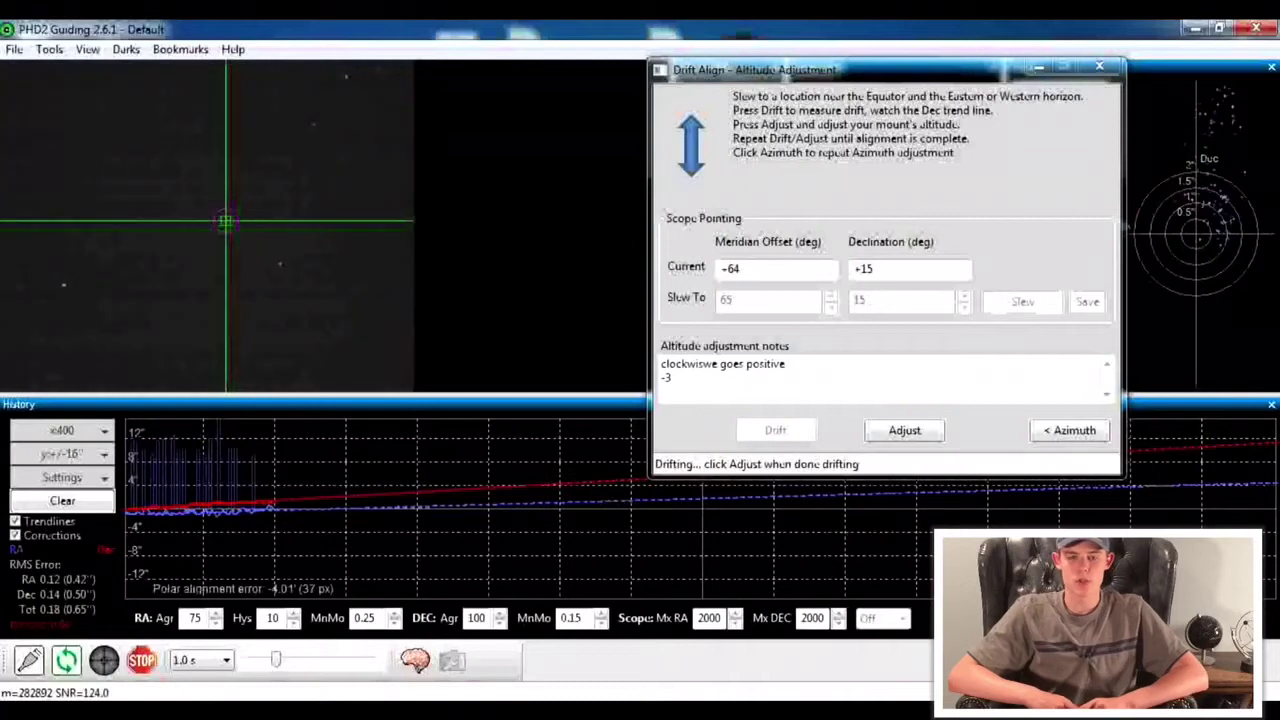
# End the altitude drift and switch PHD2 drift alignment to the azimuth step.
pyautogui.press('Return')
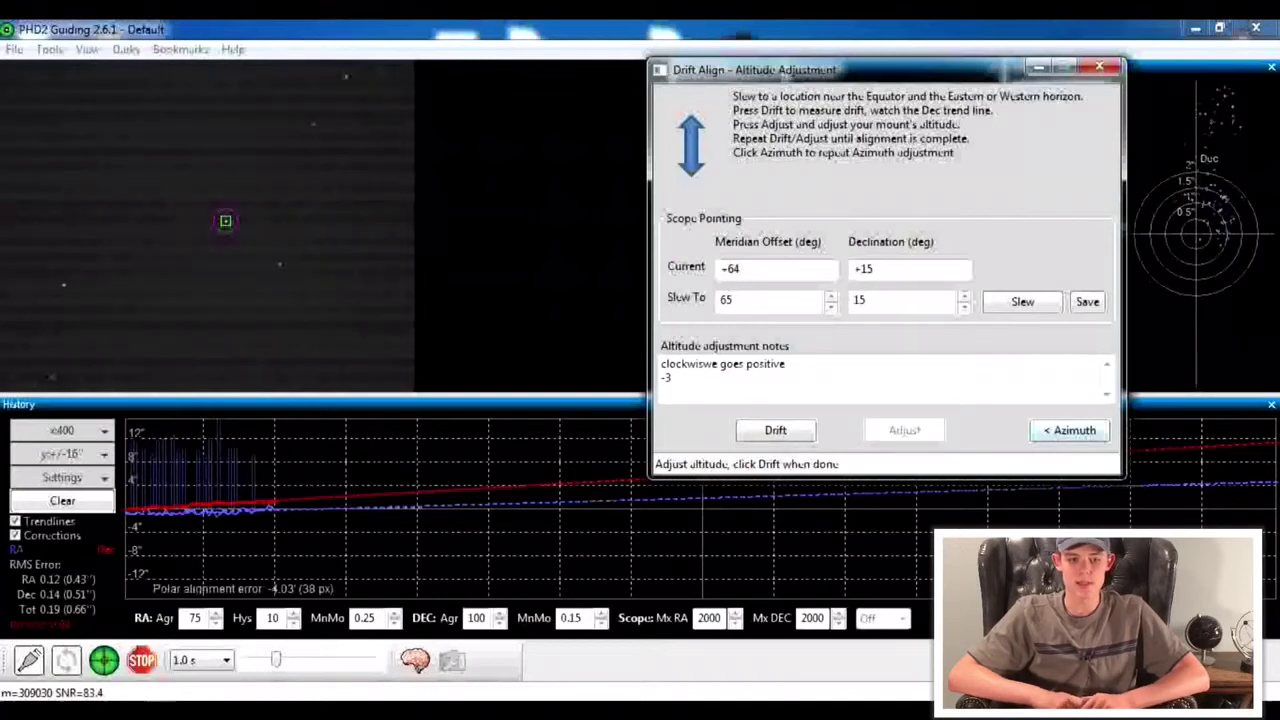
pyautogui.press('Return')
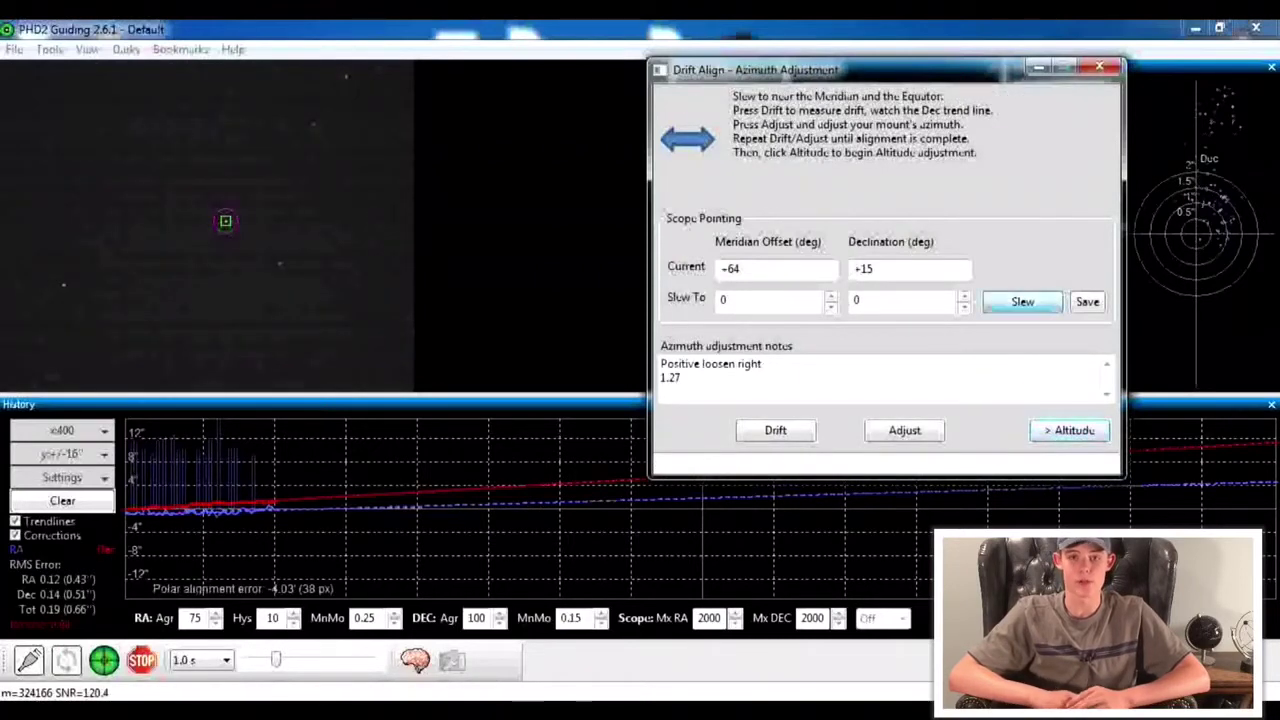
# Slew the scope to meridian offset 0, declination 0 for the azimuth drift.
pyautogui.press('Return')
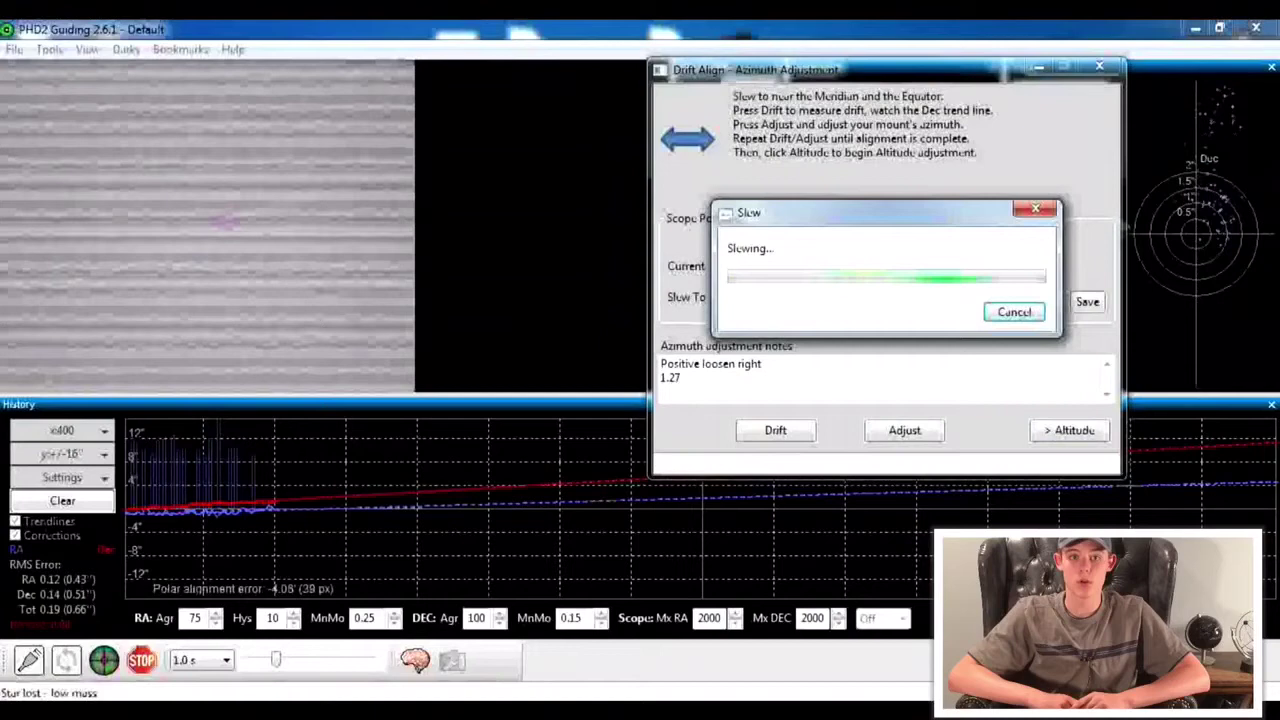